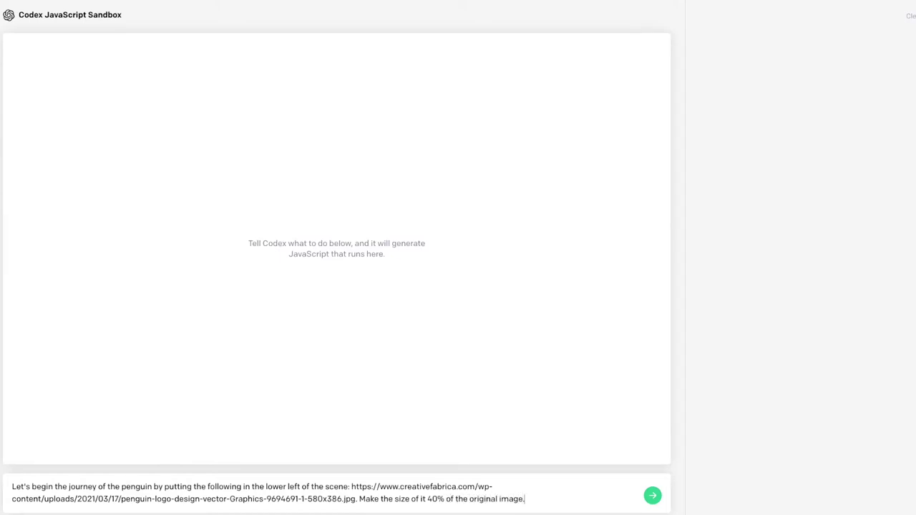
text( Very sl)
text(owly,)
text( head him to the right diagonally)
text( with the same vi)
text(gour with )
text(which h)
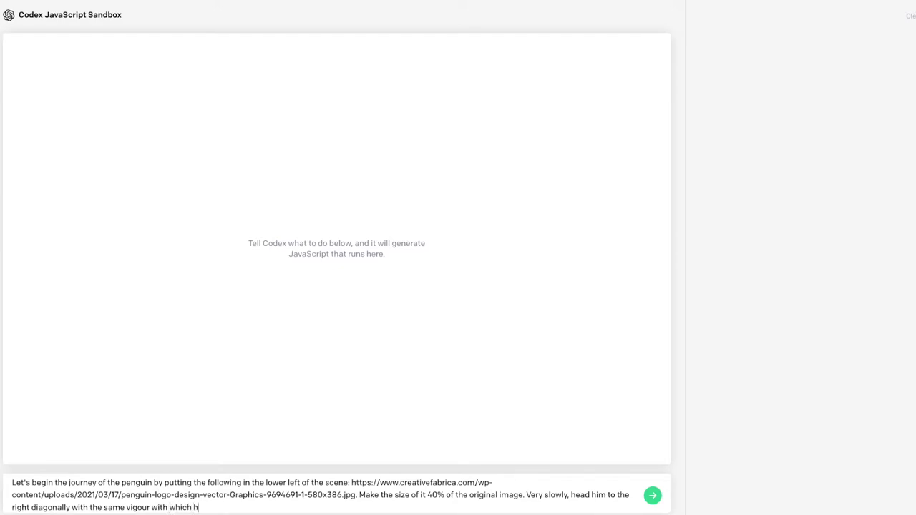
text(e pursued)
text( the pro)
text(mise of procreation)
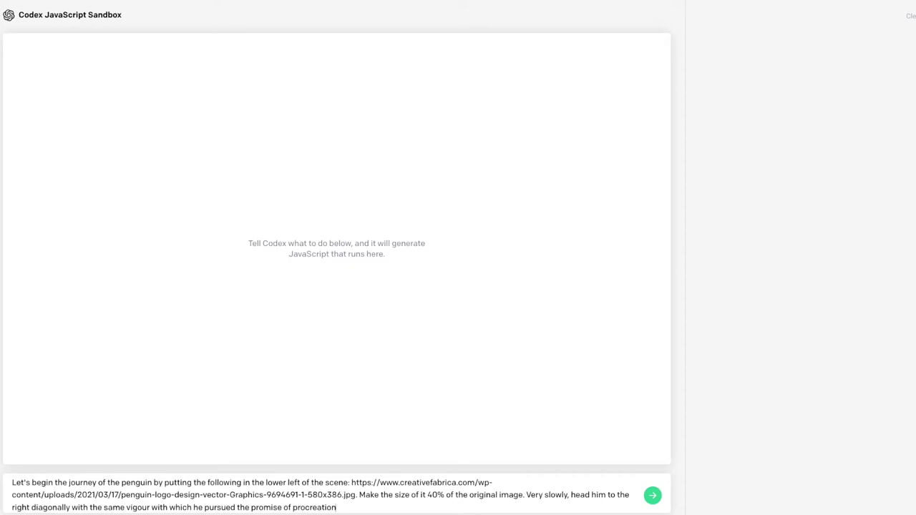
text( until. )
text(he disa)
text(ppears into the void.)
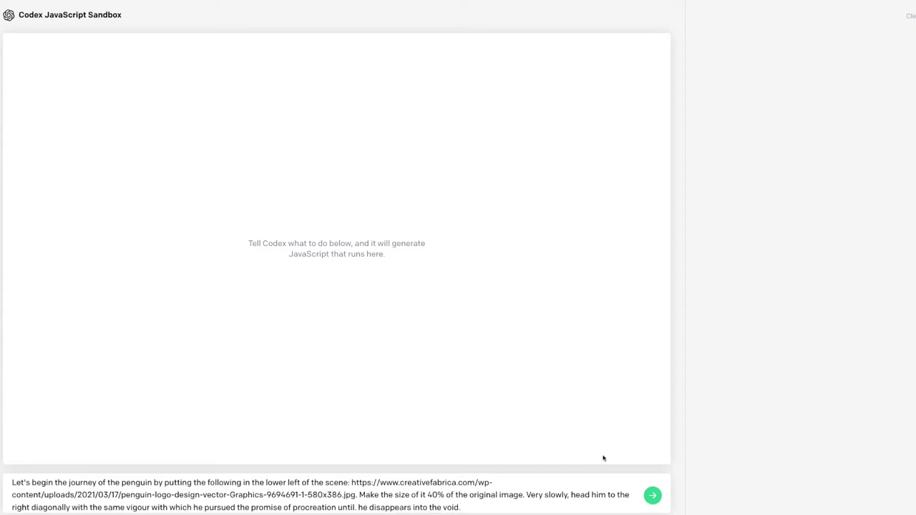
- Submit the prompt for a 40%-size penguin drifting diagonally from the lower left until it disappears
click(653, 496)
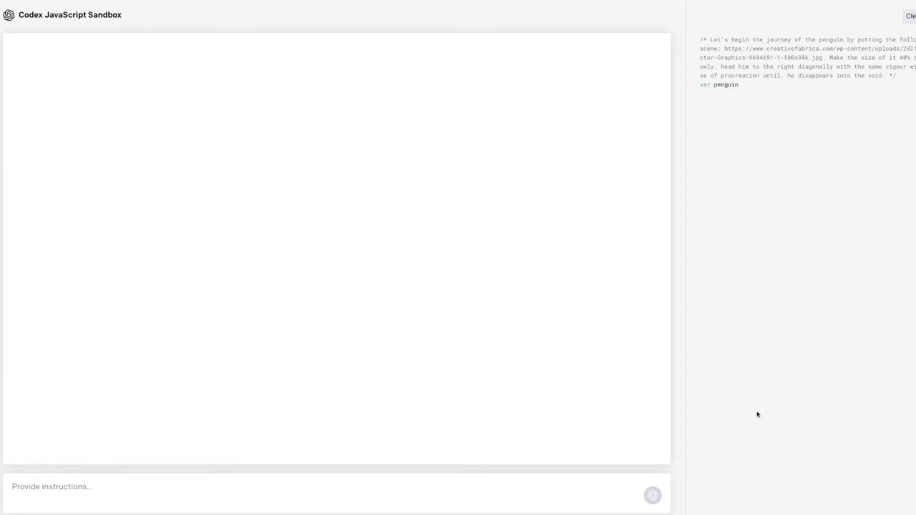